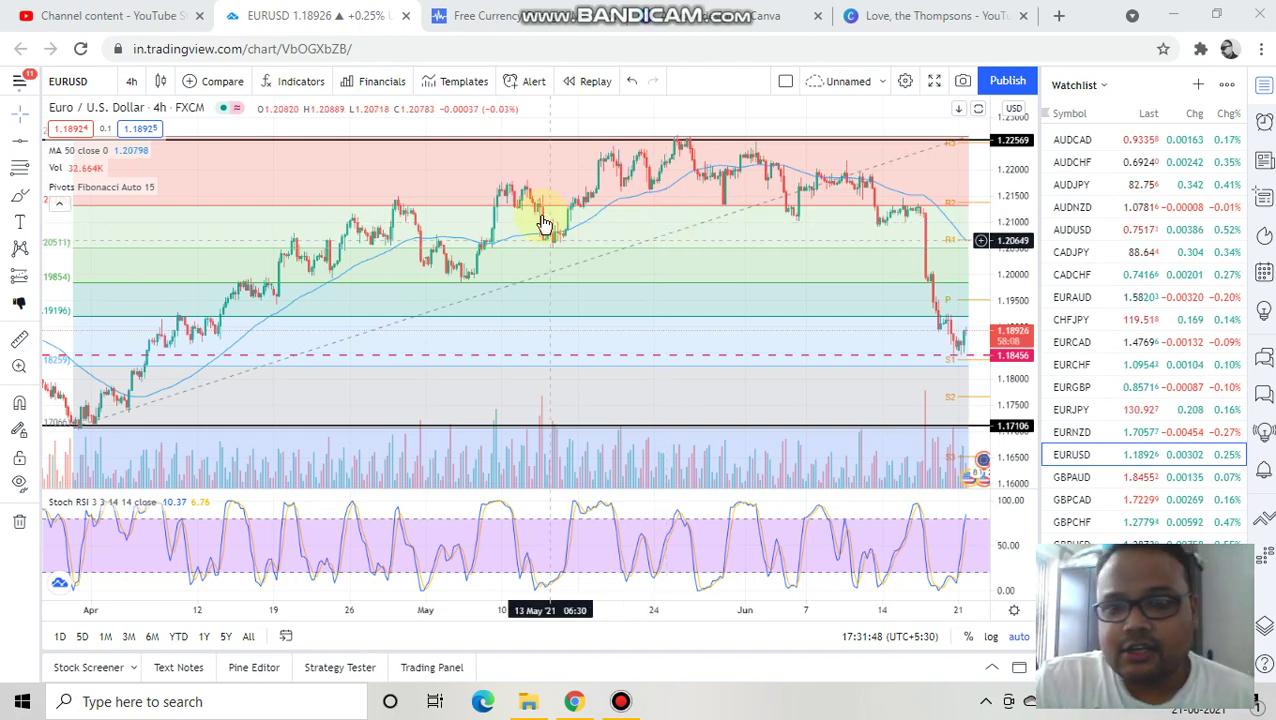
Zoom the EURUSD 4-hour chart in on the latest weeks, ending at the sharp June drop
scroll(543, 223, up, 1)
scroll(543, 223, up, 1)
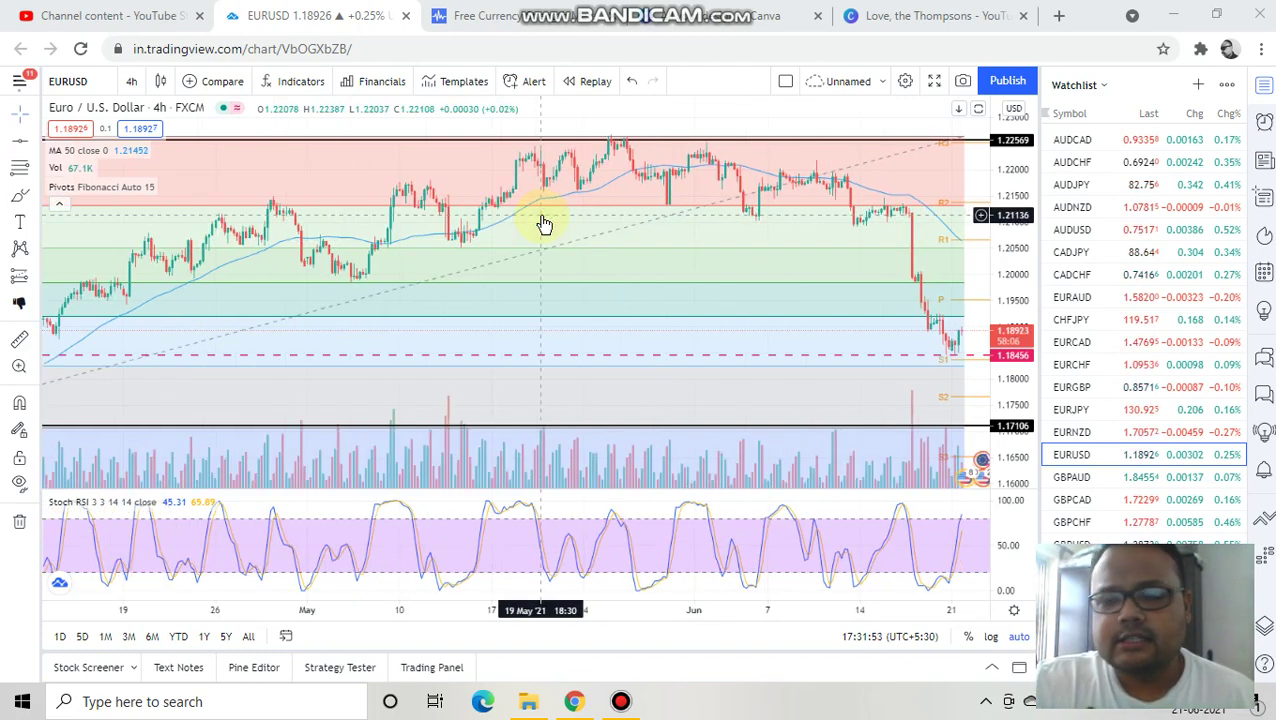
scroll(543, 223, up, 1)
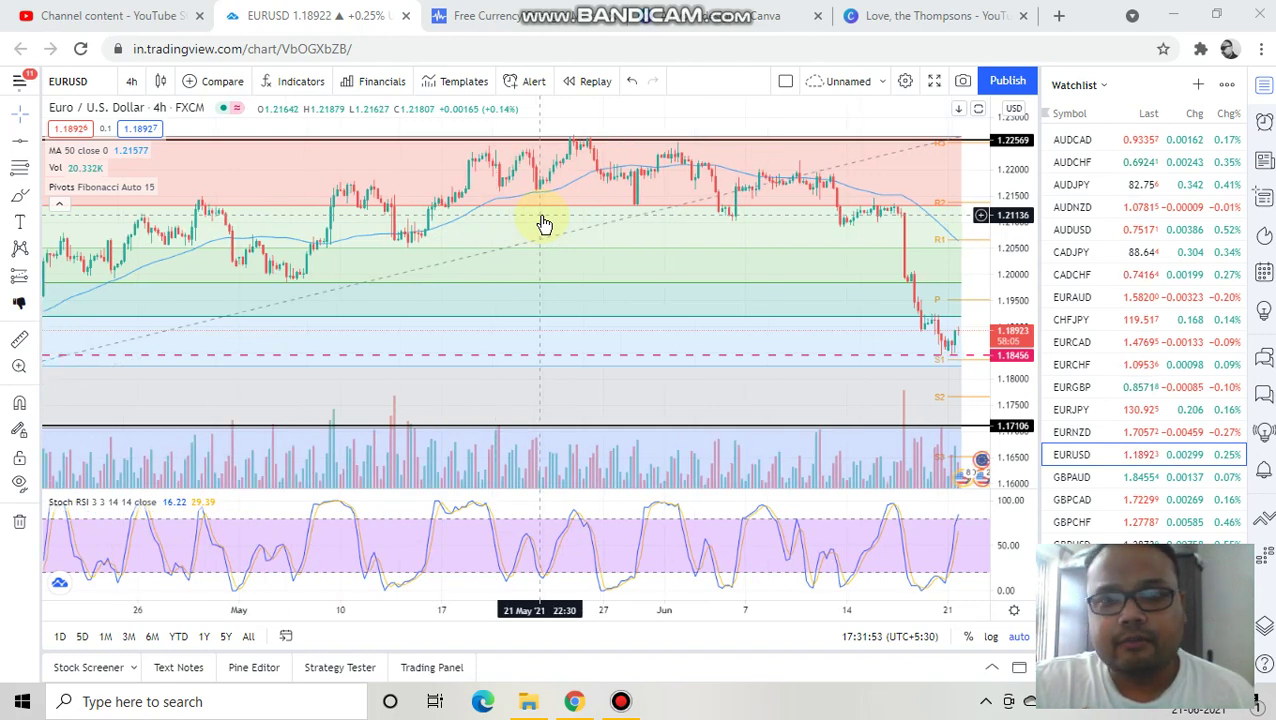
scroll(543, 223, up, 1)
scroll(543, 223, up, 1)
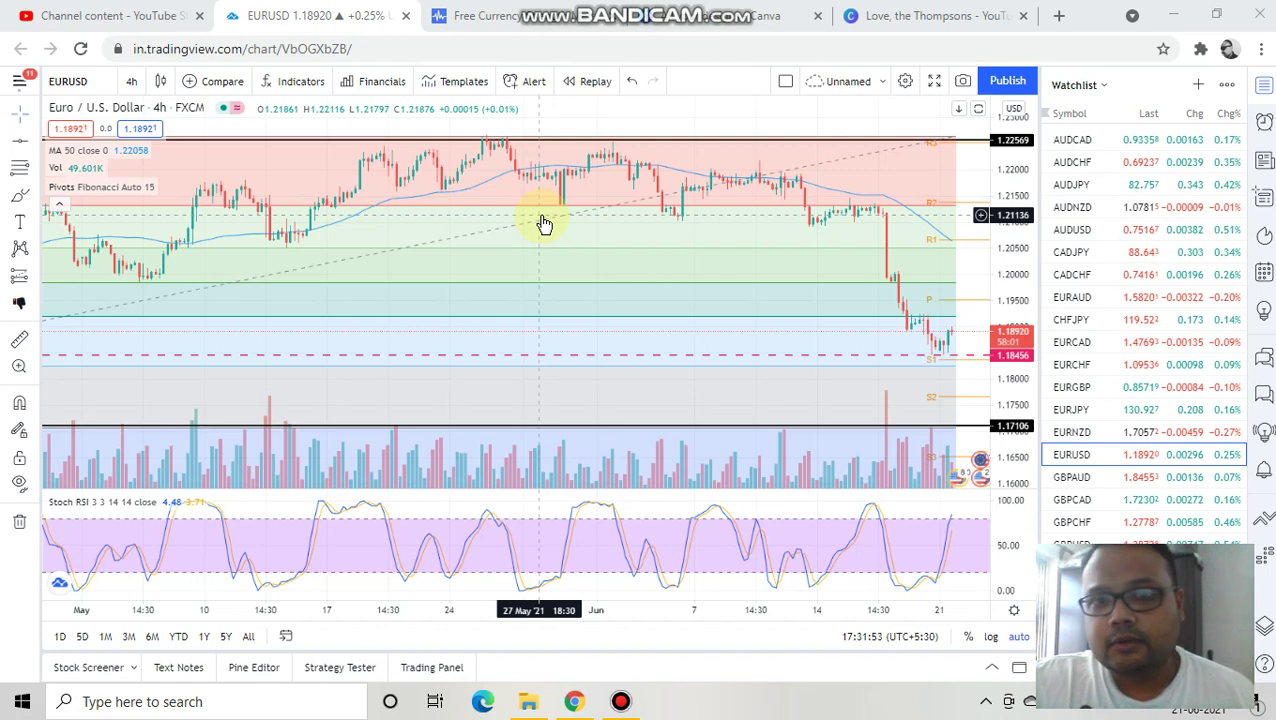
scroll(543, 223, up, 1)
scroll(543, 223, up, 1)
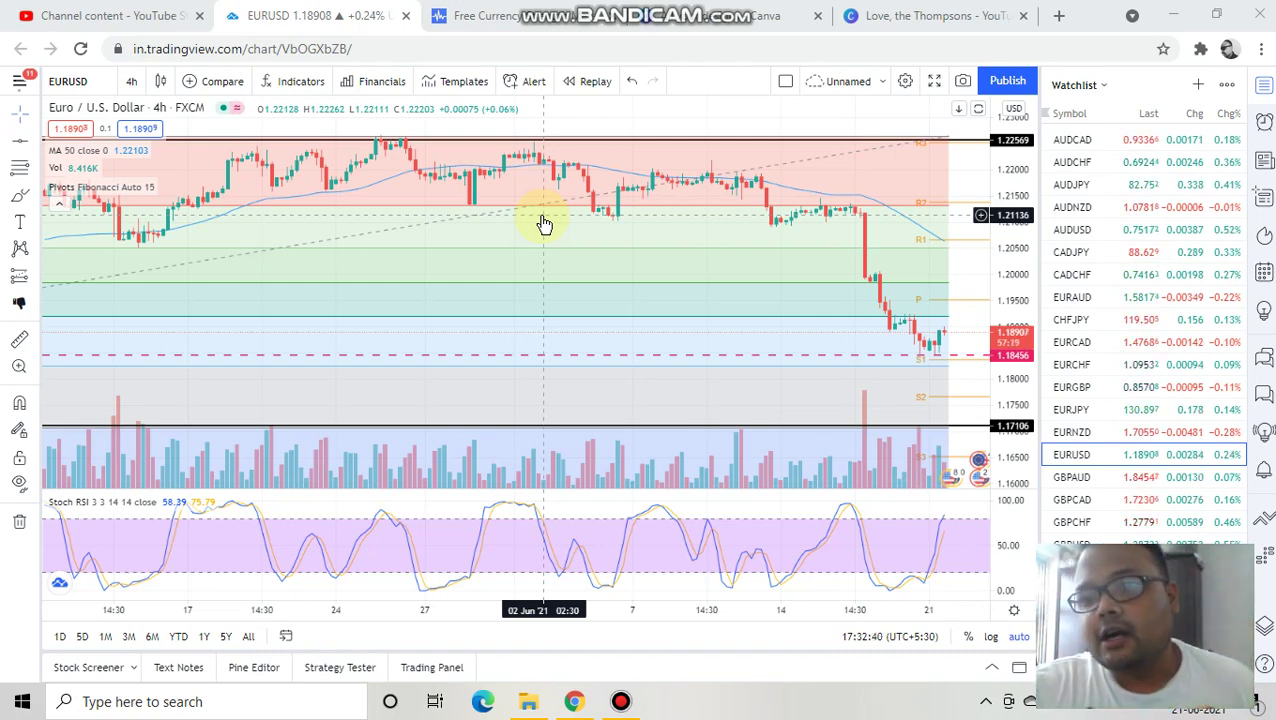
scroll(905, 352, up, 1)
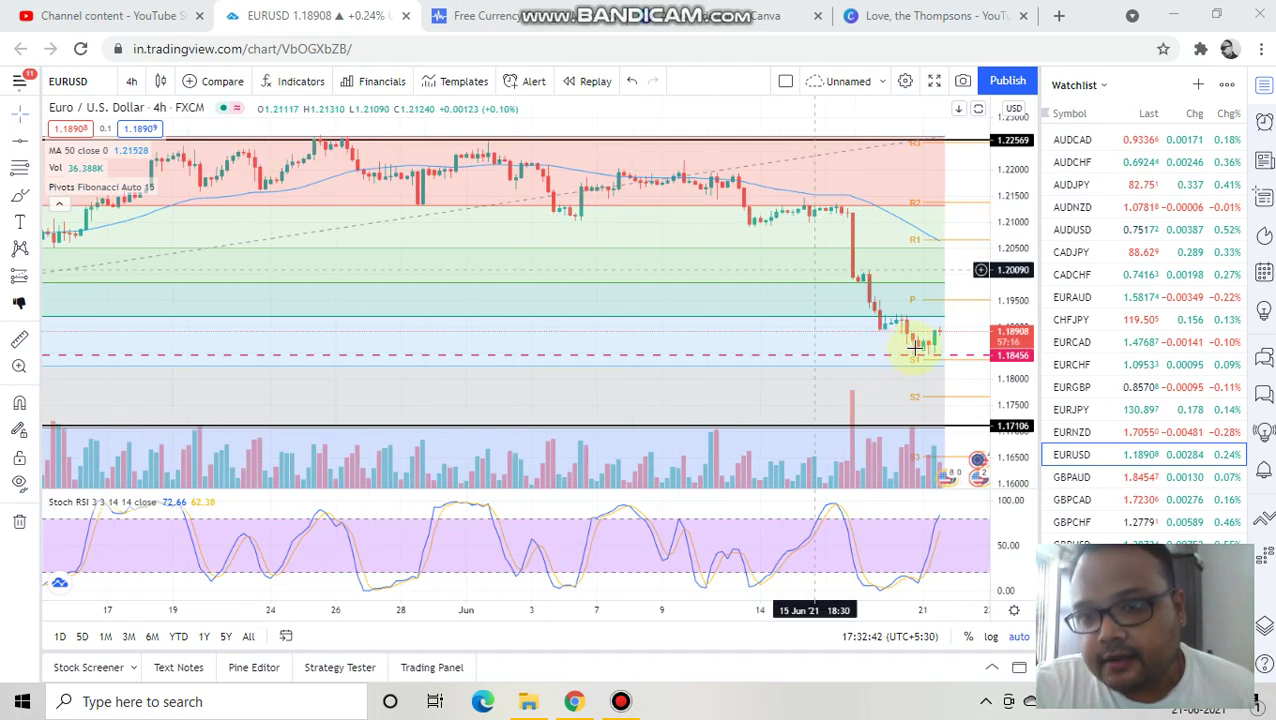
scroll(922, 350, up, 1)
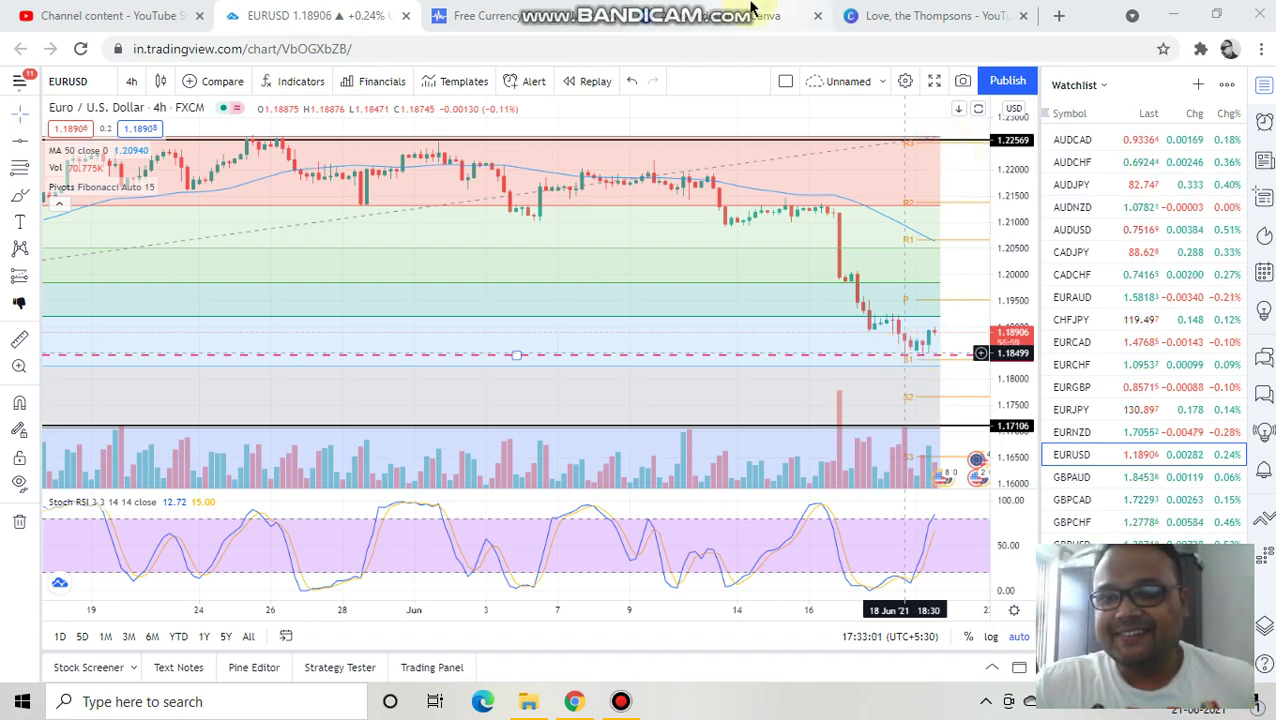
click(917, 338)
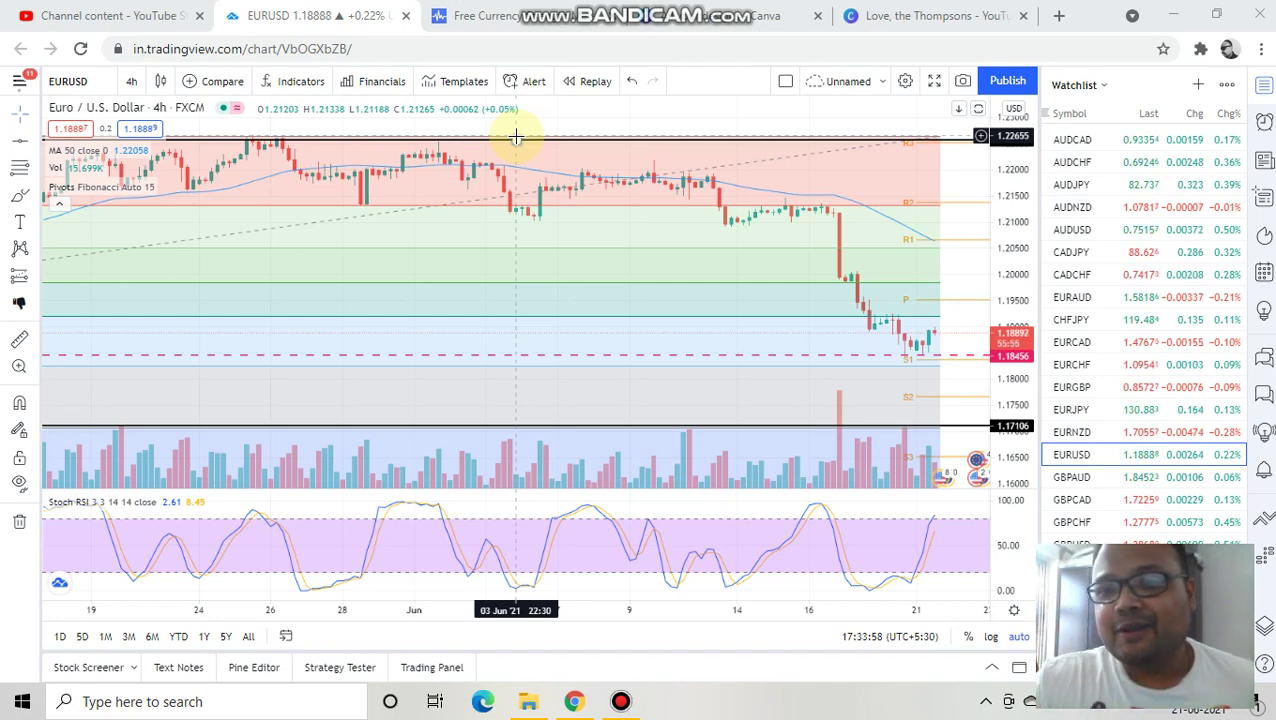
mouse_move(597, 6)
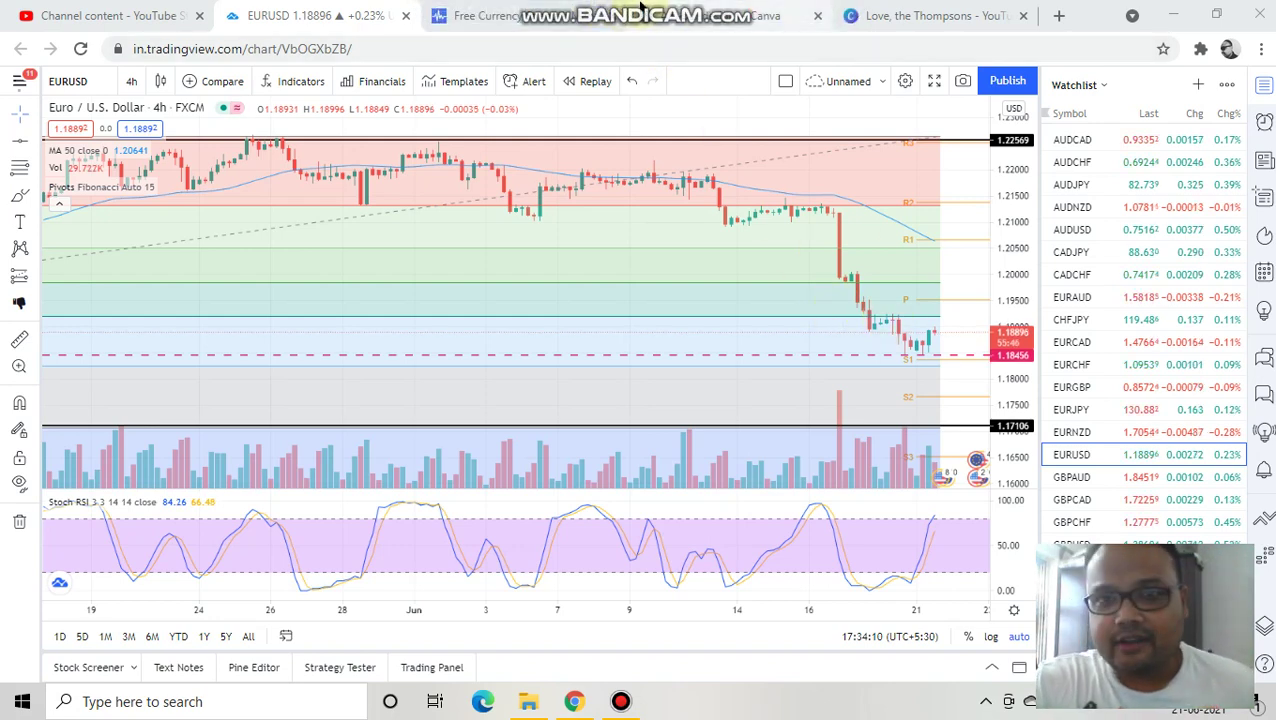
click(807, 12)
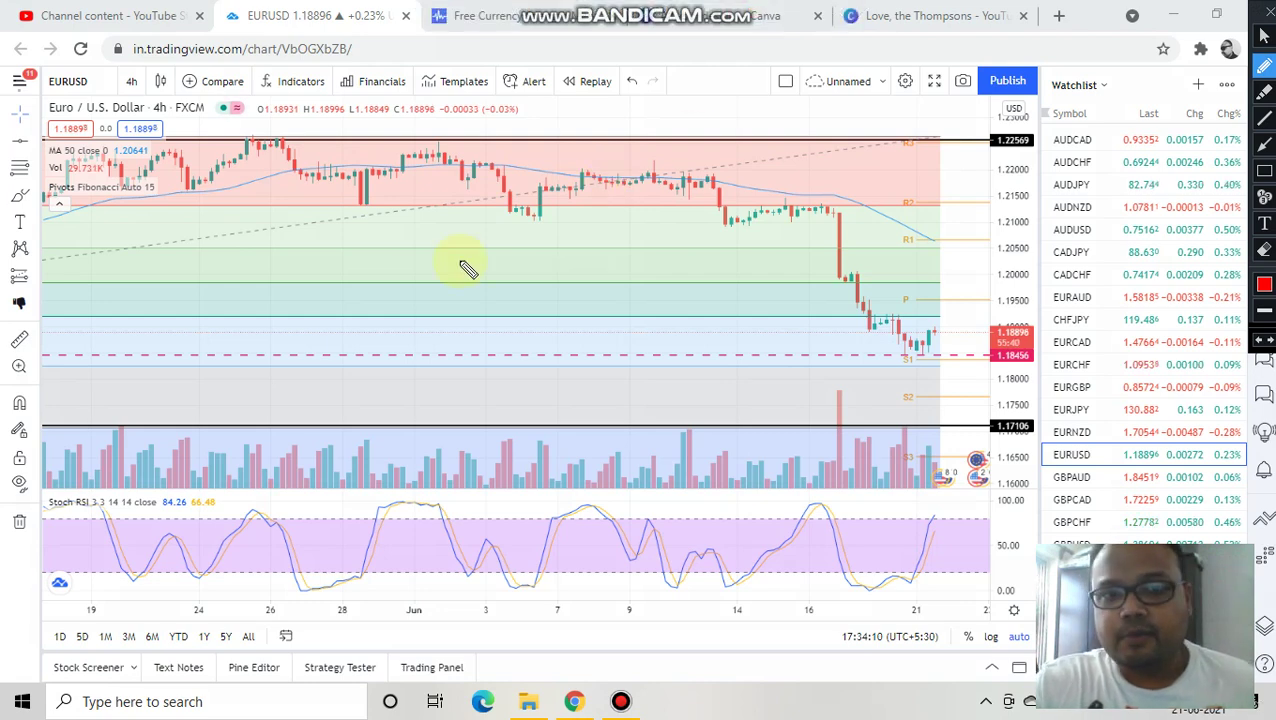
Sketch a red V-shaped drop-and-rebound path and a short mark over the latest candles, then clear them
mouse_move(380, 265)
mouse_down()
mouse_move(518, 370)
mouse_move(562, 344)
mouse_up()
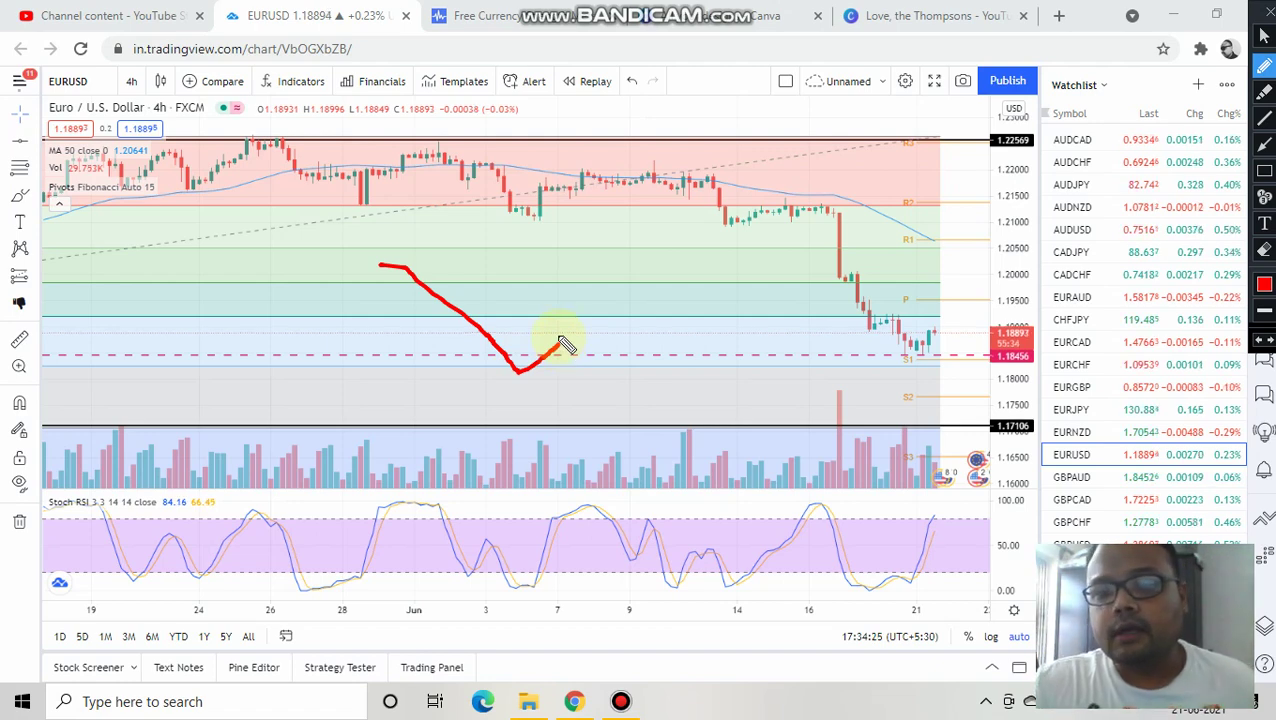
drag(555, 350, 572, 329)
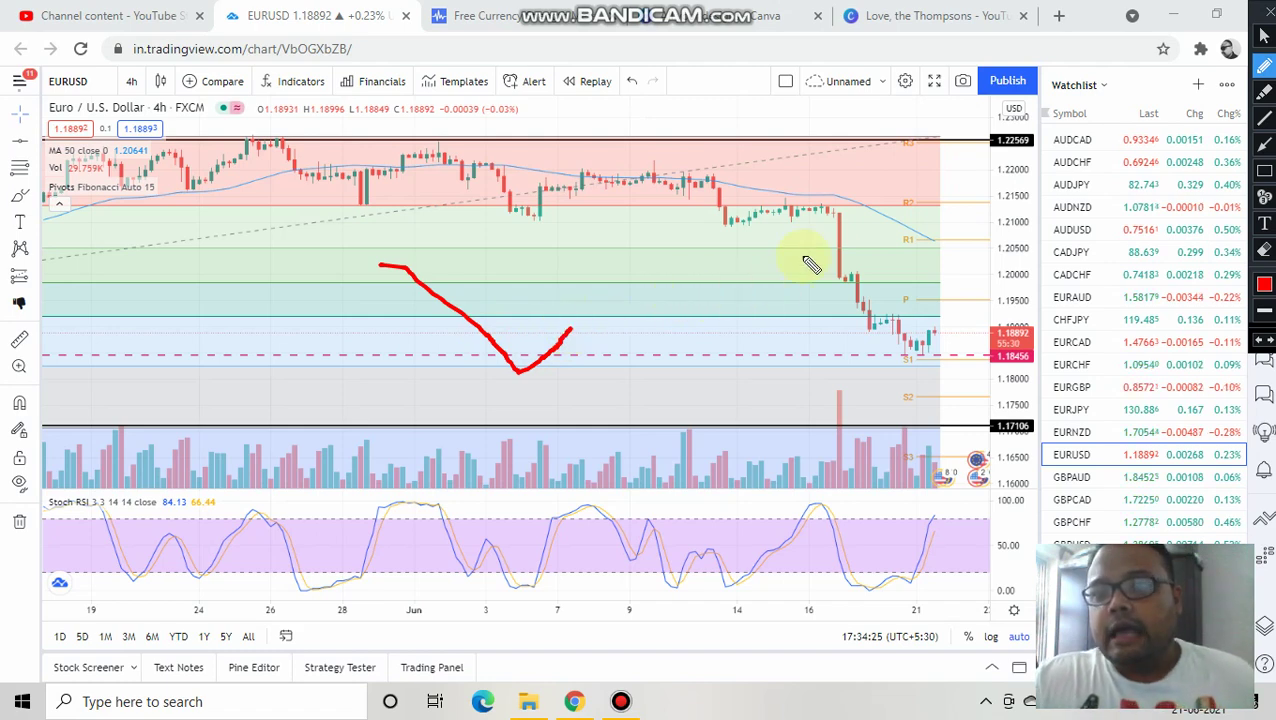
mouse_move(828, 210)
mouse_down()
mouse_move(846, 270)
mouse_move(885, 320)
mouse_move(911, 345)
mouse_move(936, 328)
mouse_up()
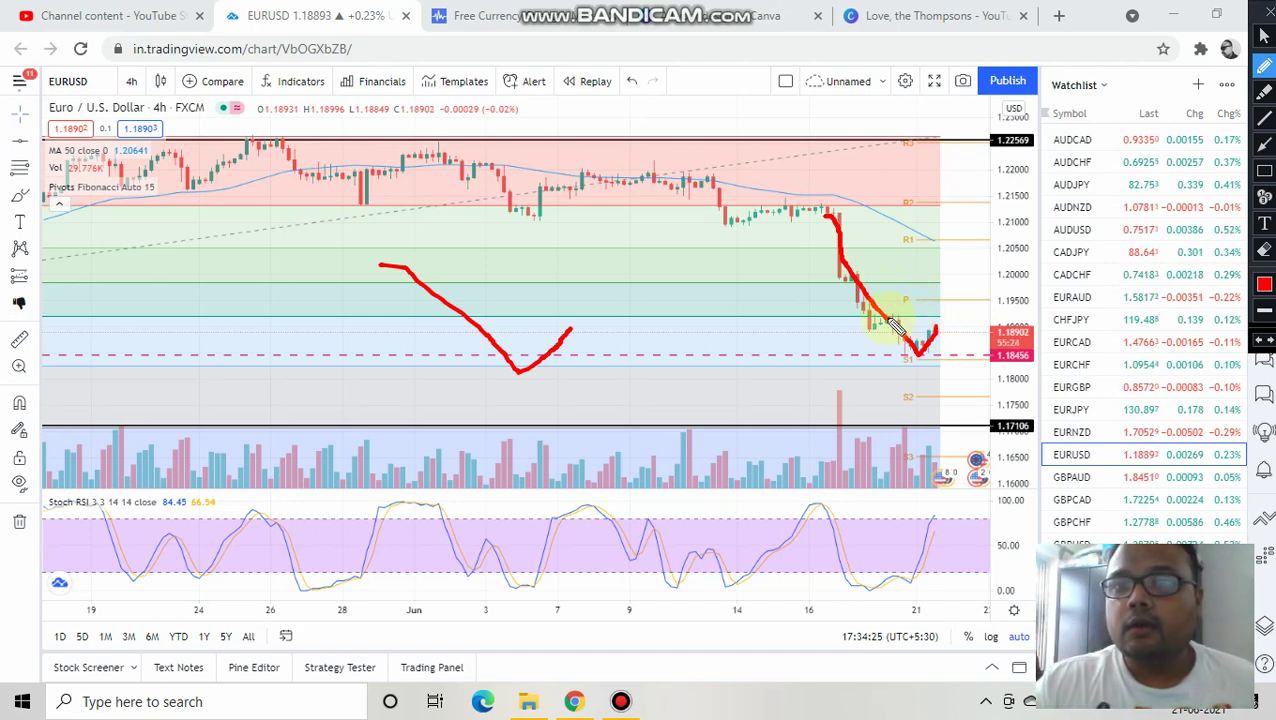
drag(888, 318, 945, 318)
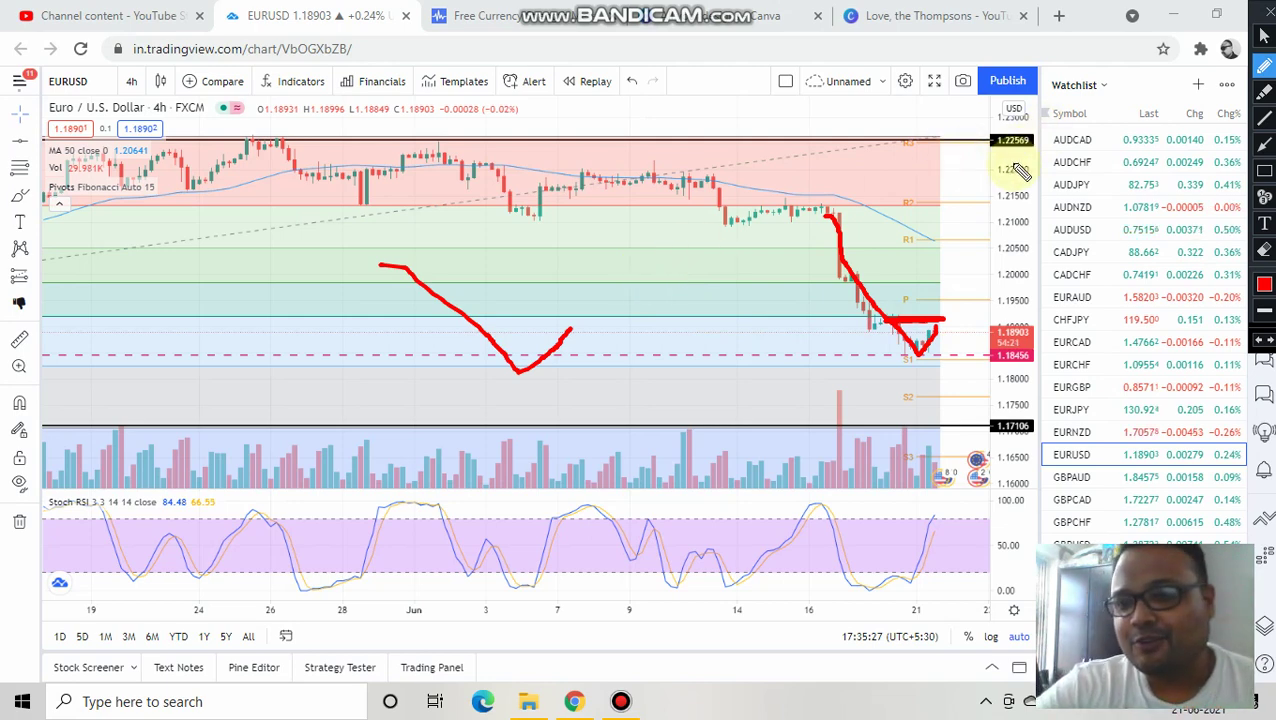
click(1264, 18)
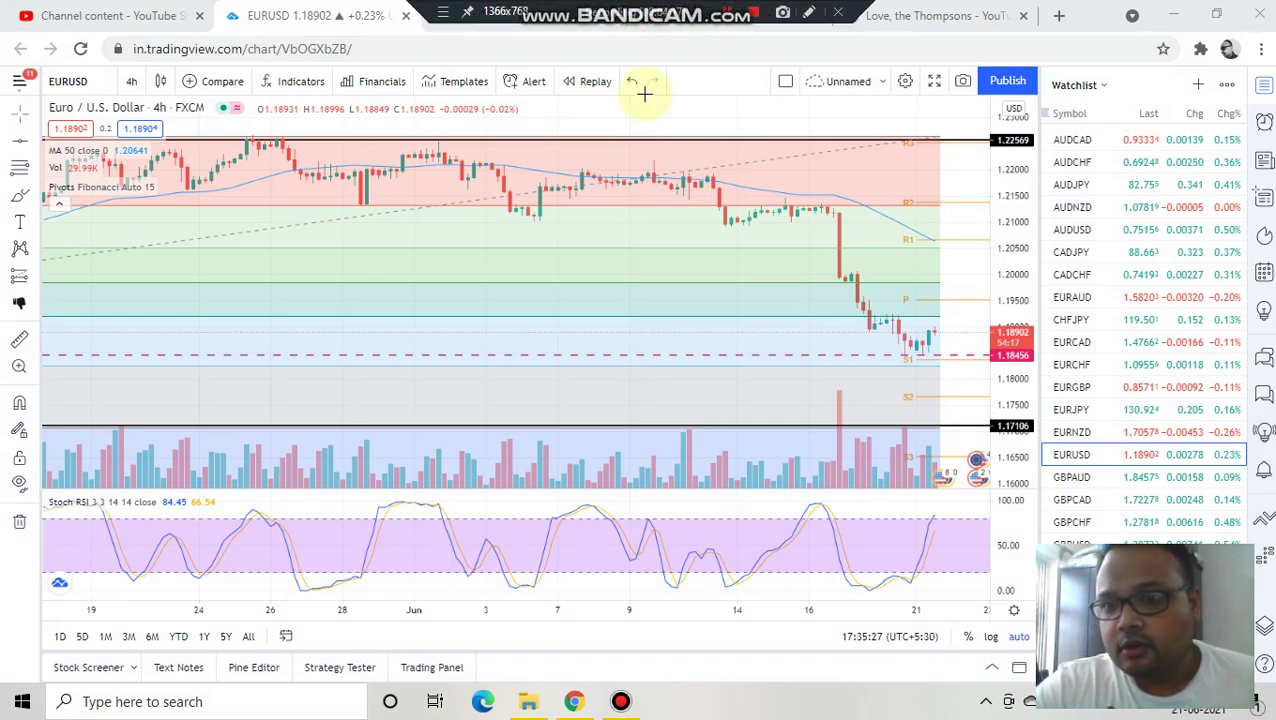
click(809, 12)
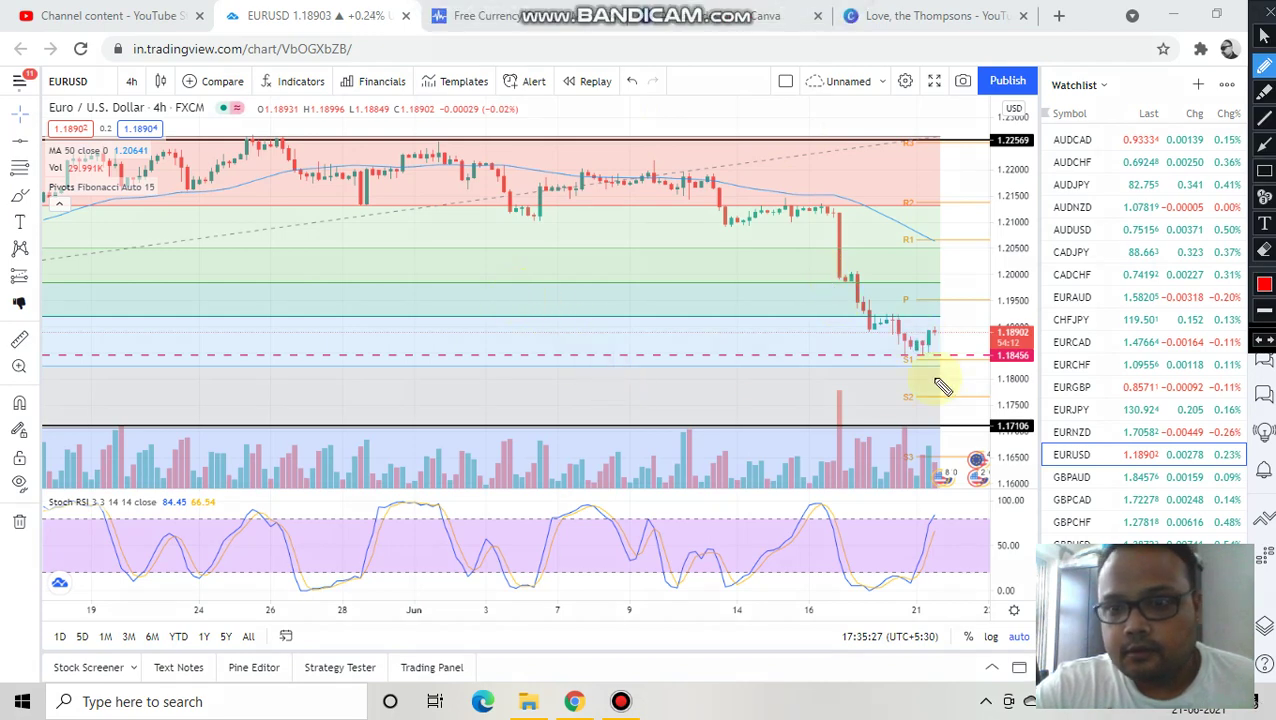
Draw a red line at the 1.1846 level and handwrite 1.1845 above the chart
click(871, 354)
drag(887, 353, 935, 353)
drag(375, 188, 375, 243)
click(405, 234)
drag(441, 178, 442, 231)
mouse_move(484, 172)
mouse_down()
mouse_move(478, 200)
mouse_move(480, 168)
mouse_move(556, 185)
mouse_move(551, 218)
mouse_up()
mouse_move(590, 143)
mouse_down()
mouse_move(578, 142)
mouse_move(578, 208)
mouse_up()
Circle the handwritten 1.1845 twice in red, then wipe all the ink away
mouse_move(470, 276)
mouse_down()
mouse_move(655, 177)
mouse_move(385, 108)
mouse_move(308, 224)
mouse_move(363, 268)
mouse_move(470, 282)
mouse_up()
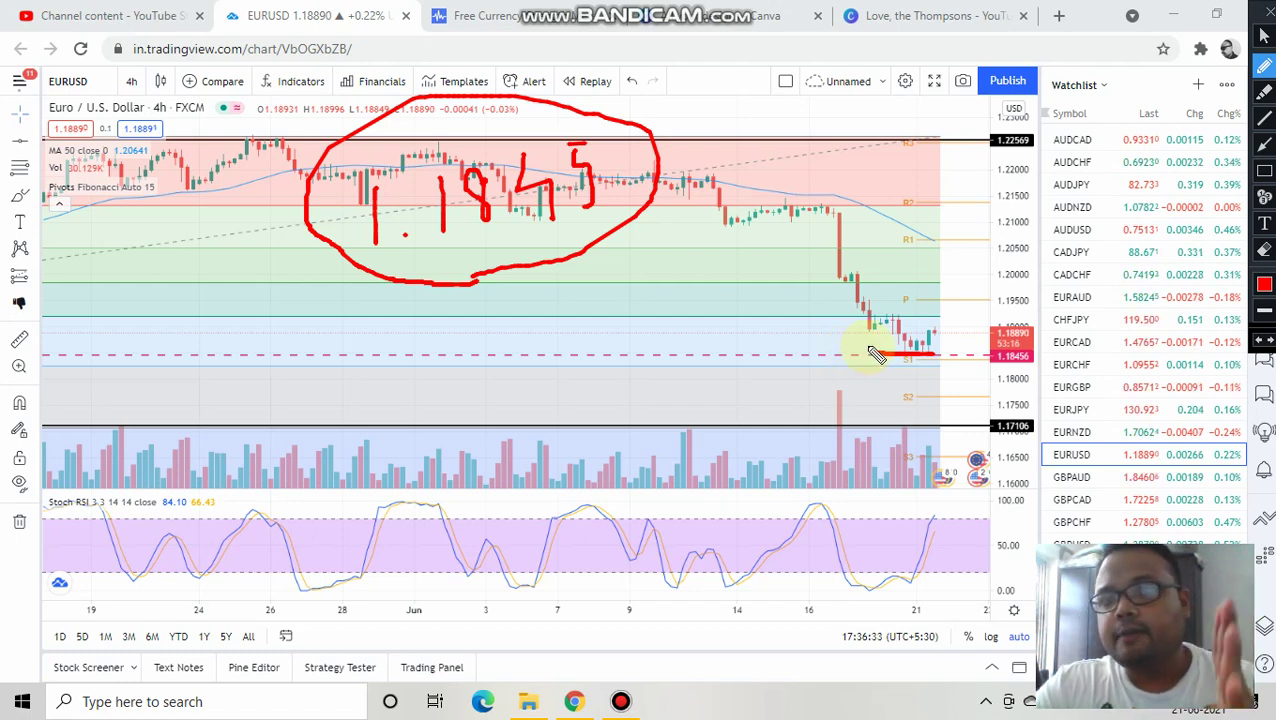
drag(362, 284, 480, 283)
mouse_move(676, 207)
mouse_down()
mouse_move(336, 162)
mouse_move(379, 285)
mouse_up()
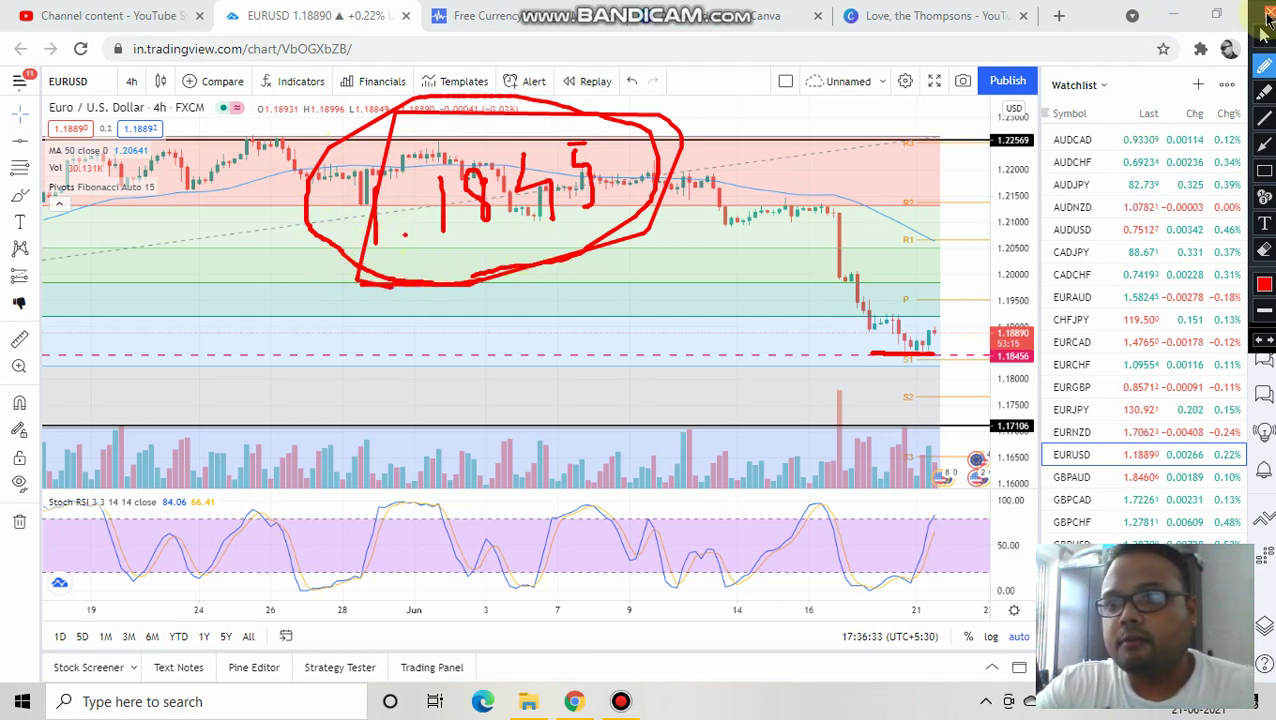
key(Escape)
click(565, 12)
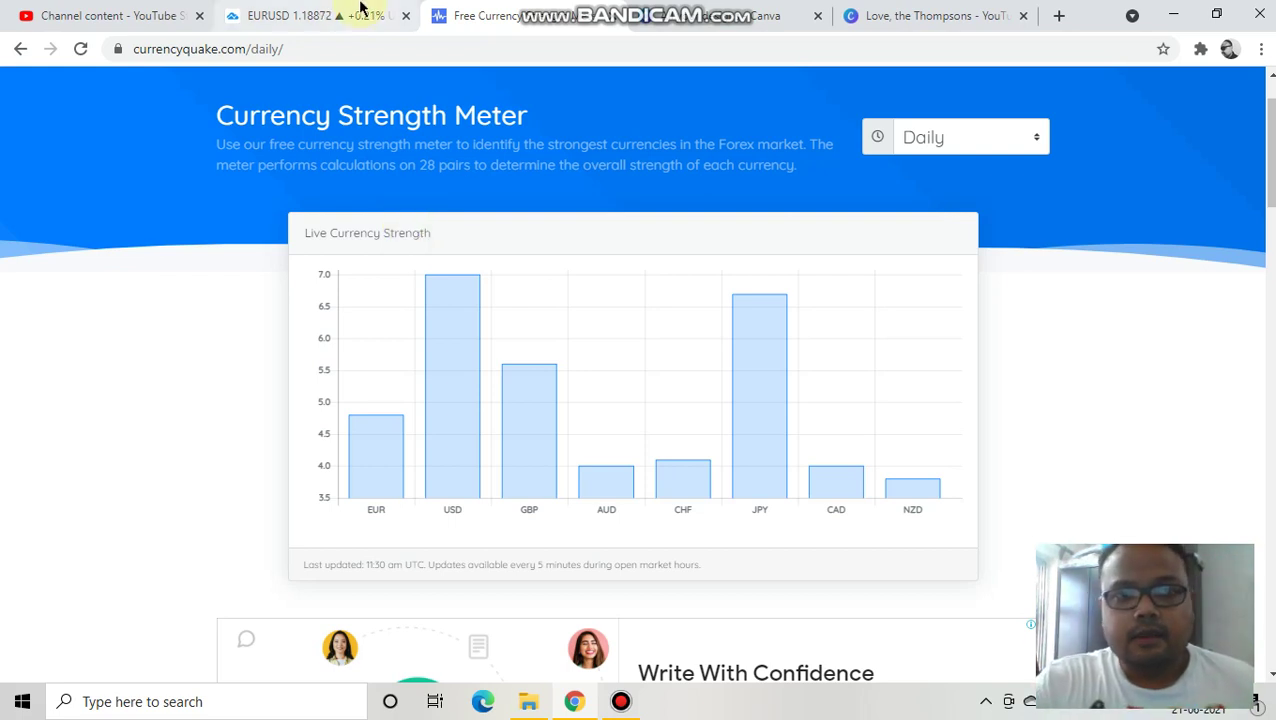
Read the daily strength bars, USD at 7 versus EUR at 4.8, then return to the EURUSD chart
mouse_move(470, 297)
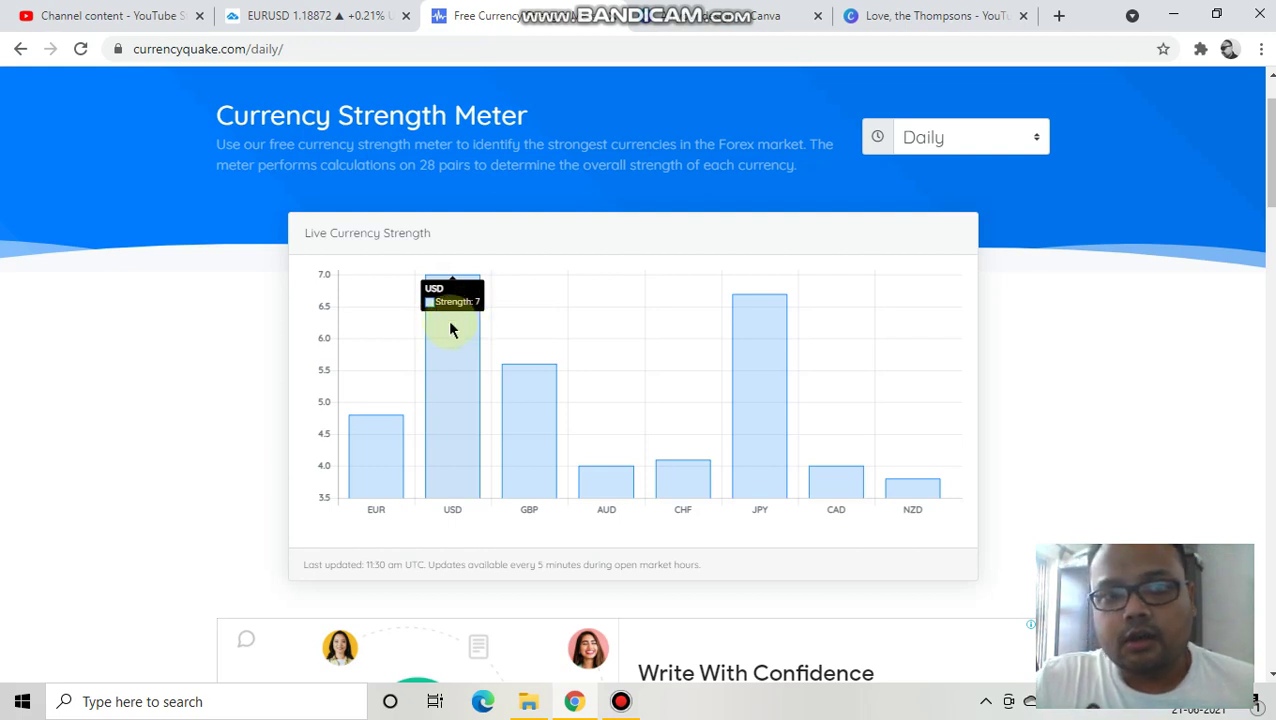
mouse_move(381, 452)
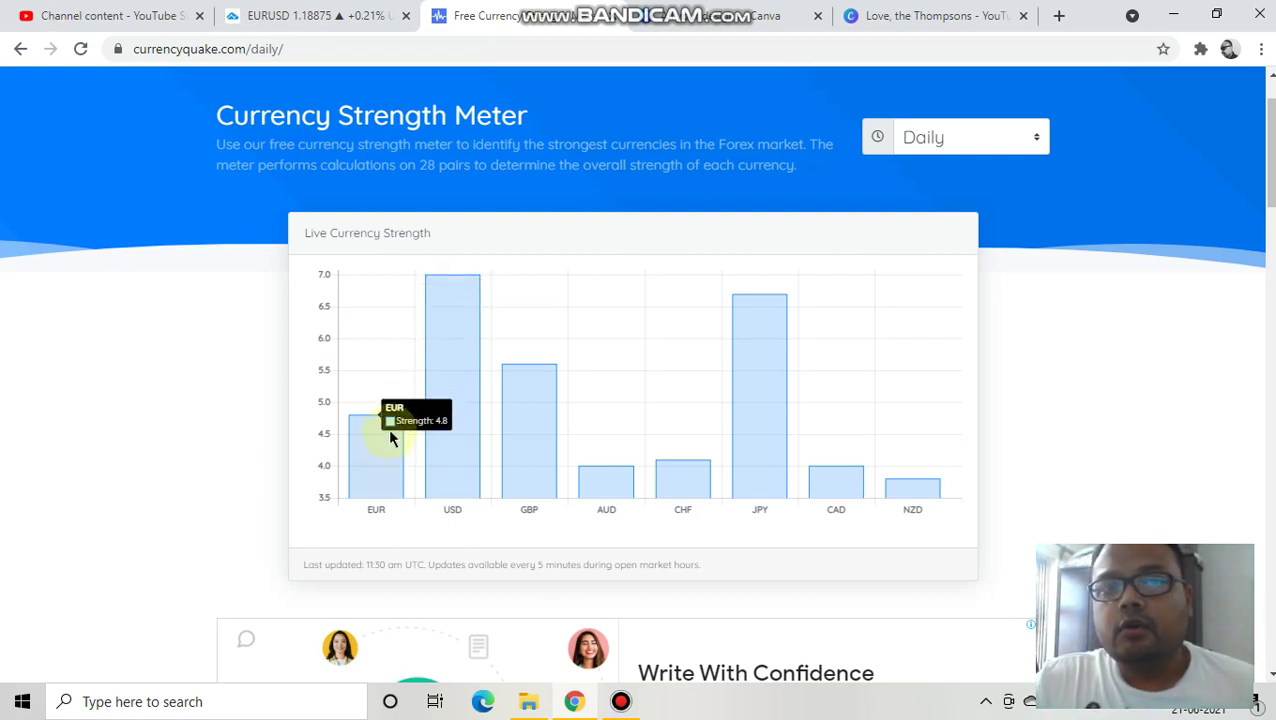
mouse_move(432, 387)
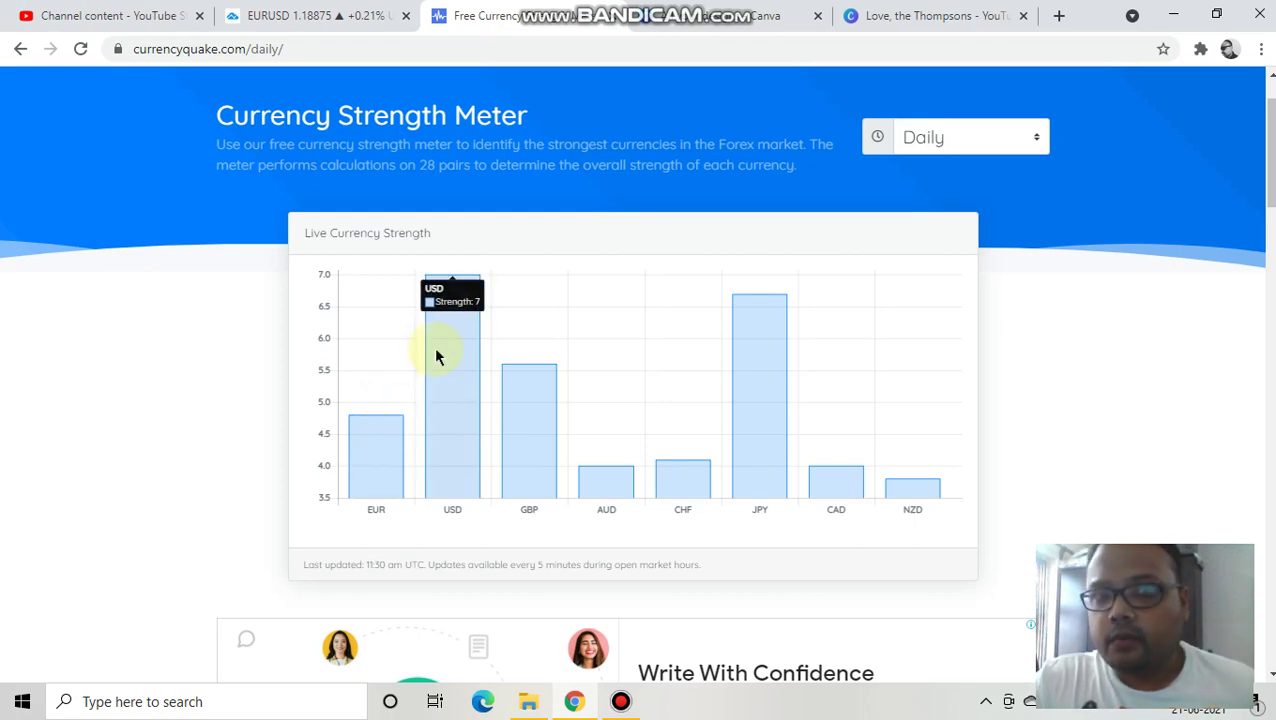
click(346, 17)
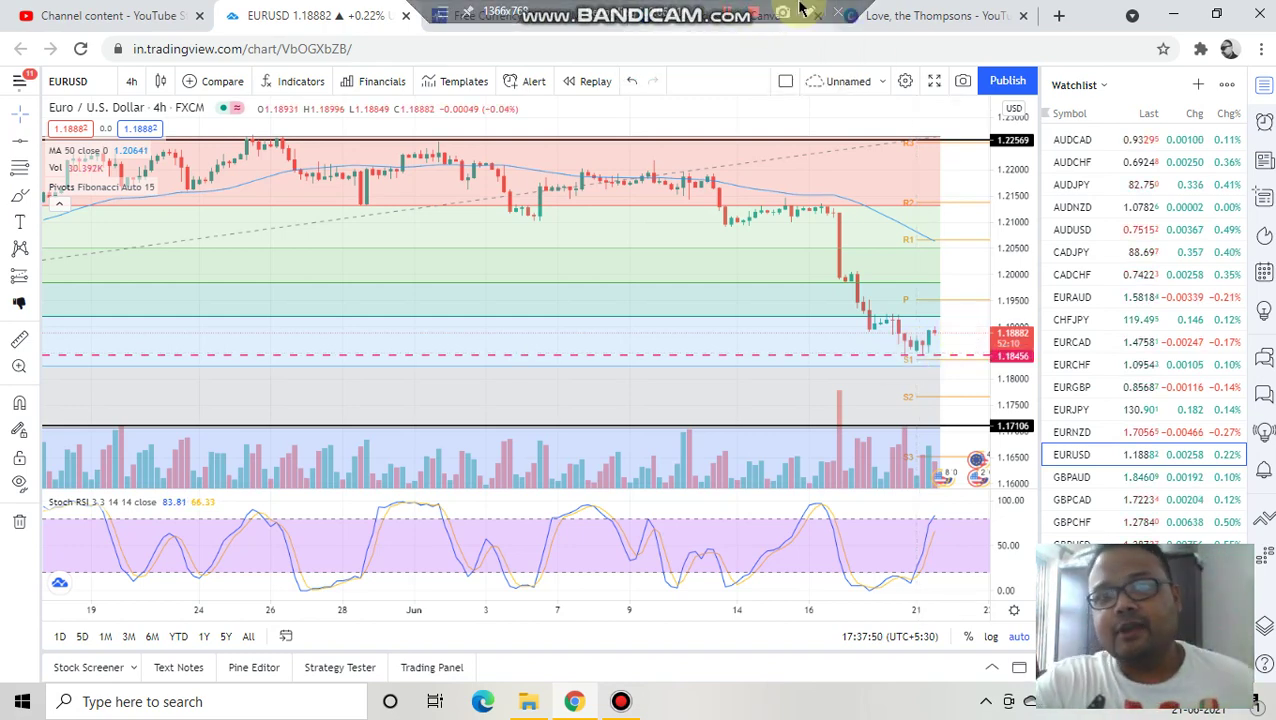
Trace a red drop-and-rebound path over the recent decline and handwrite 'Traps' across the chart
mouse_move(828, 218)
mouse_down()
mouse_move(889, 333)
mouse_move(938, 345)
mouse_move(949, 304)
mouse_up()
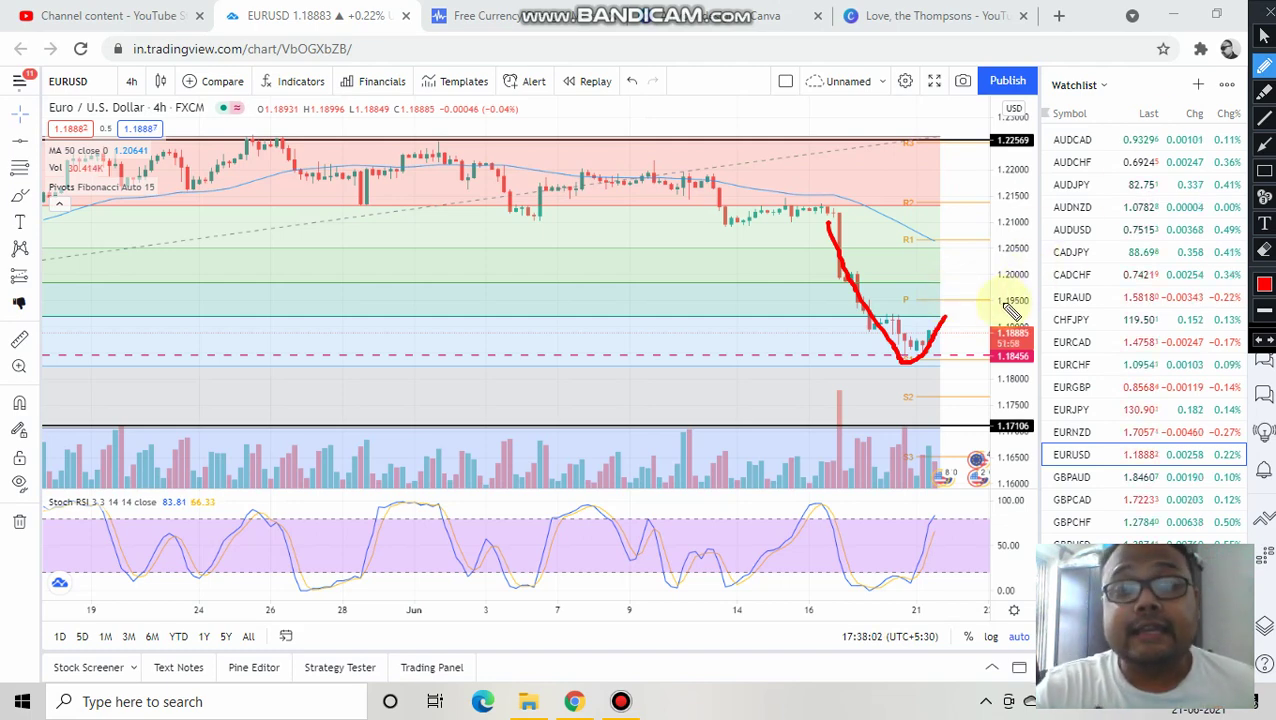
drag(148, 313, 500, 172)
drag(300, 222, 313, 412)
mouse_move(333, 297)
mouse_down()
mouse_move(406, 357)
mouse_move(450, 302)
mouse_move(484, 319)
mouse_move(524, 293)
mouse_up()
mouse_move(598, 205)
mouse_down()
mouse_move(594, 278)
mouse_move(562, 293)
mouse_up()
mouse_move(383, 601)
mouse_down()
mouse_move(441, 607)
mouse_move(71, 265)
mouse_move(350, 520)
mouse_up()
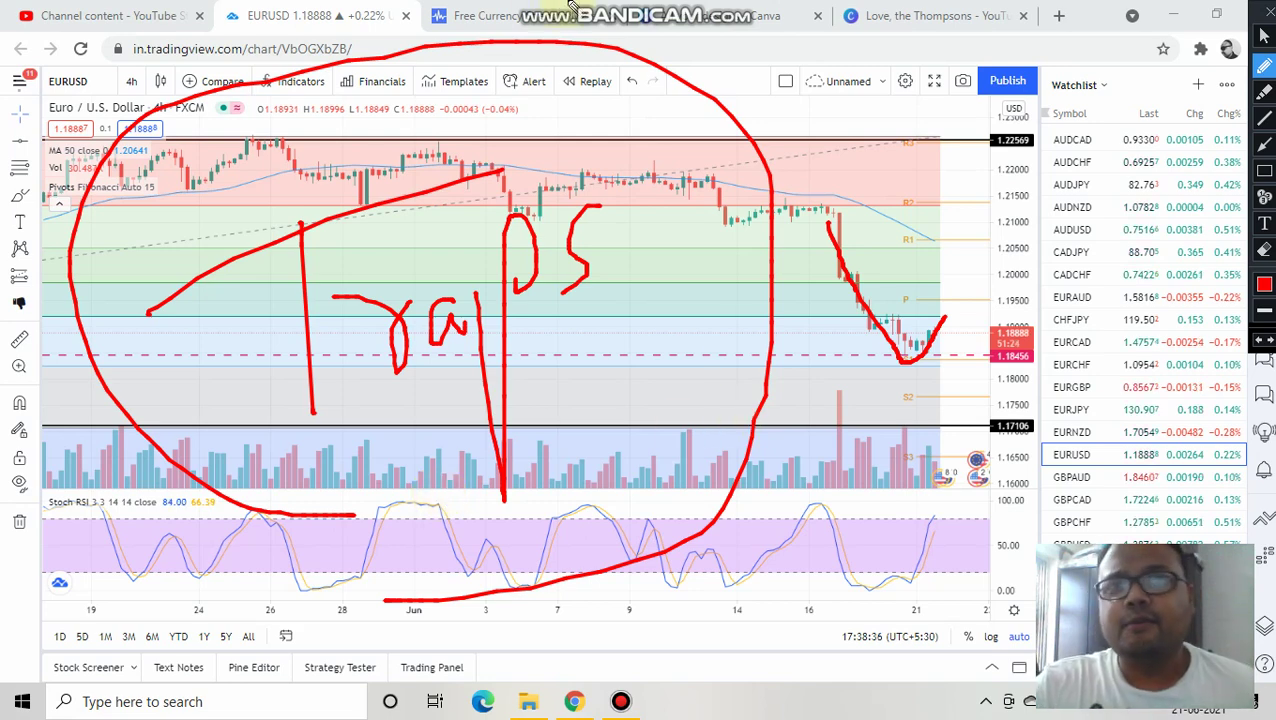
Complete the red 'Traps' lettering and enclose it in a large red oval
mouse_move(605, 6)
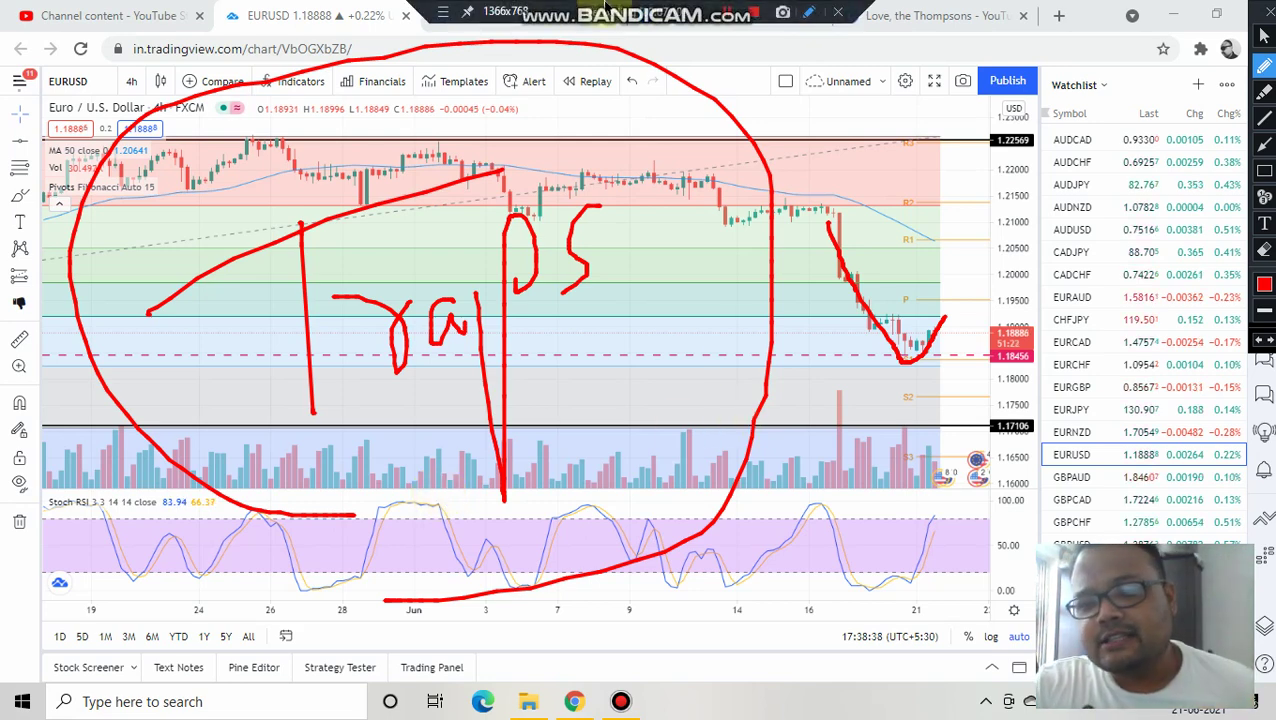